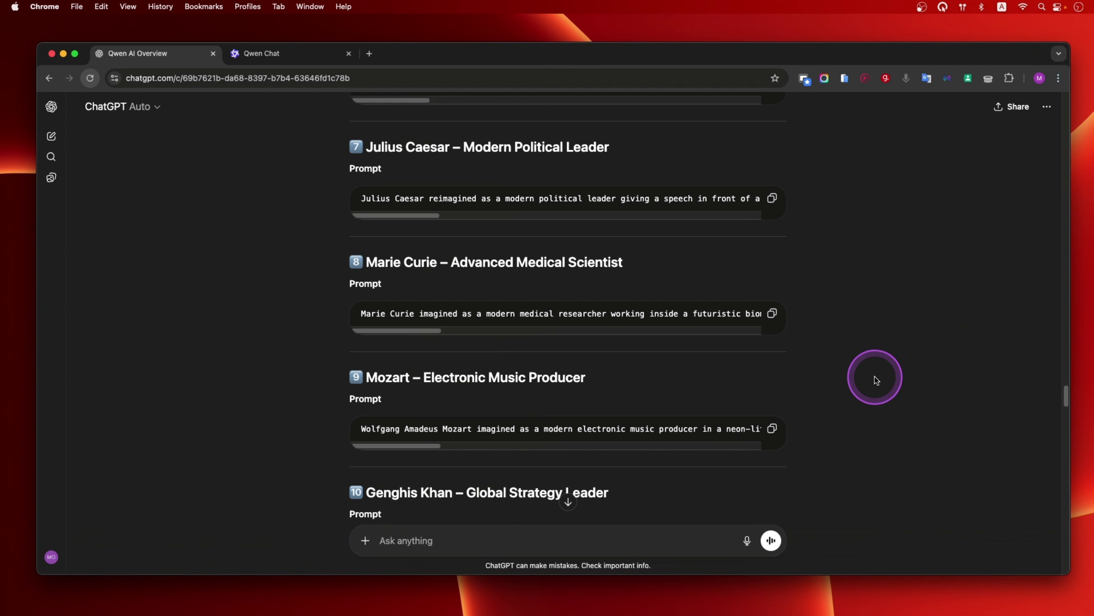
Review the image prompts for the historical figures in the ChatGPT conversation, from Napoleon Bonaparte to Genghis Khan
scroll(873, 375, up, 1)
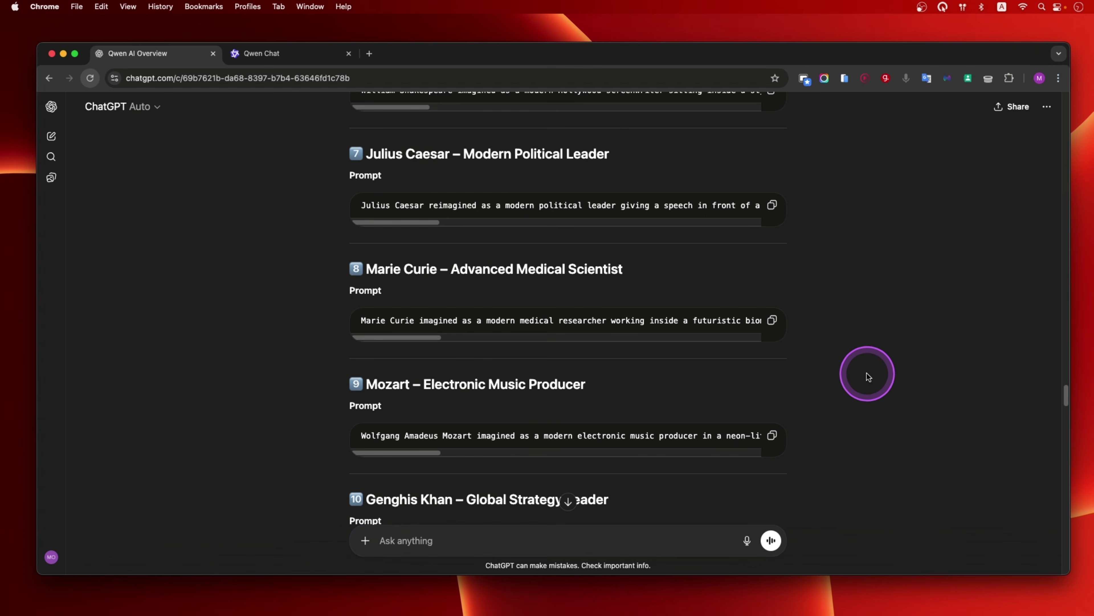
scroll(867, 372, down, 7)
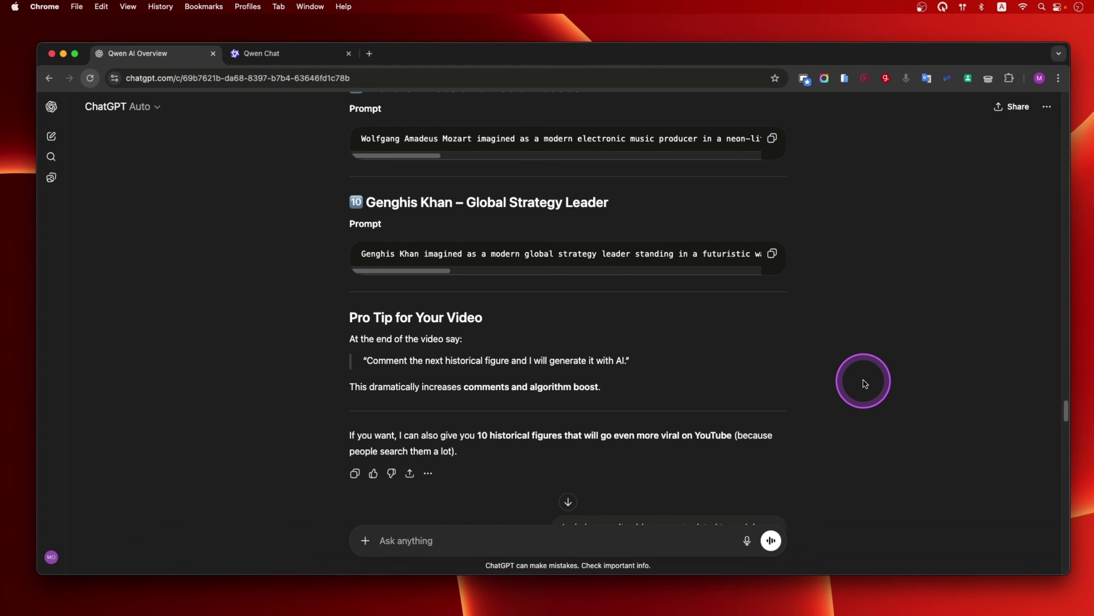
scroll(864, 380, up, 10)
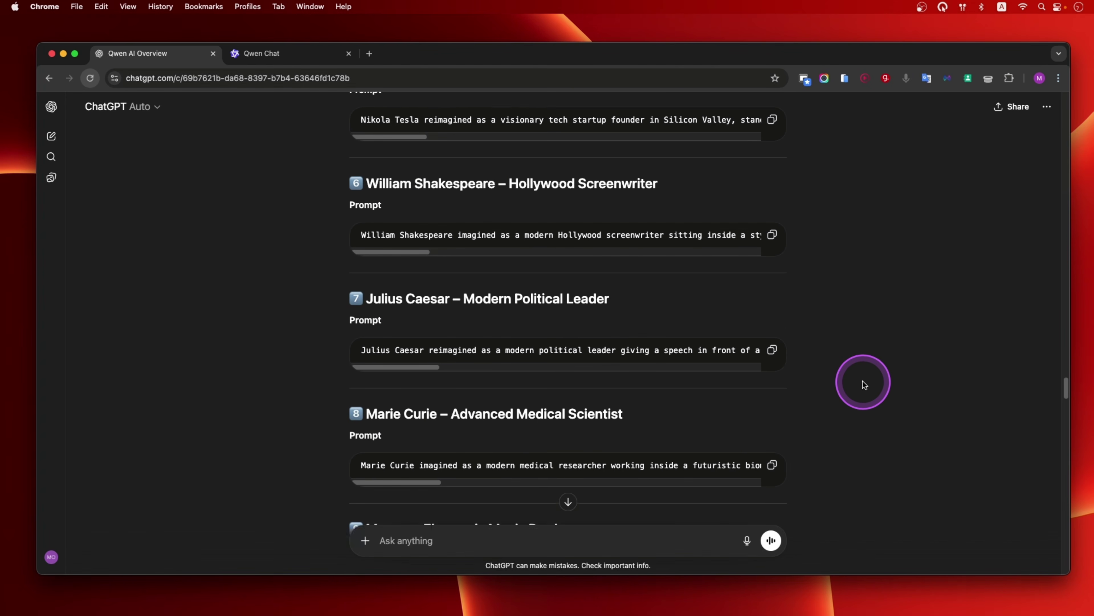
scroll(864, 383, up, 4)
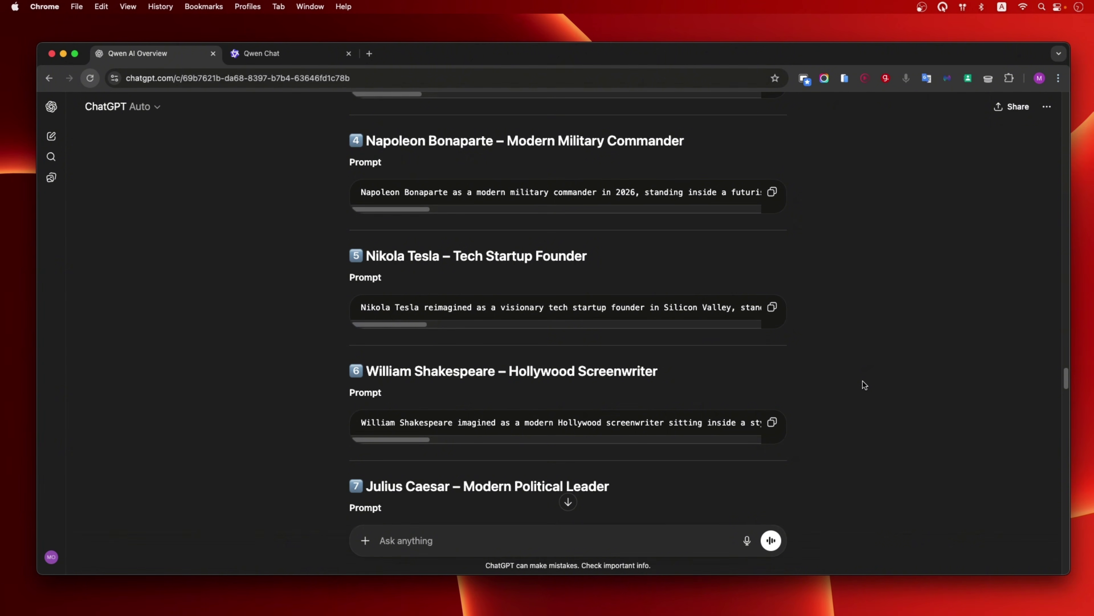
scroll(844, 390, down, 4)
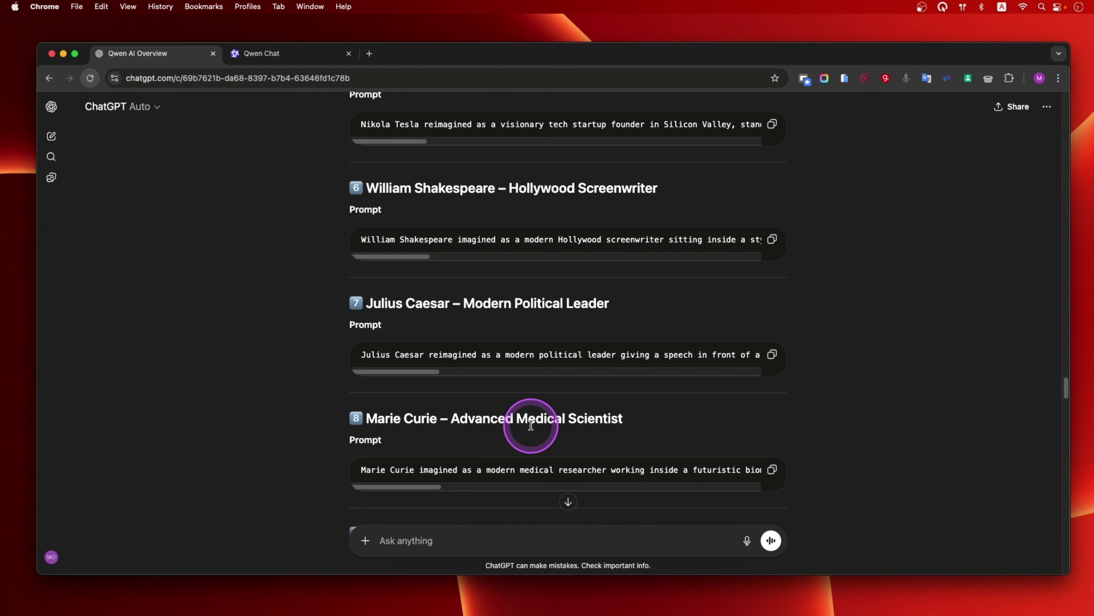
Switch to Qwen Chat and start a new chat
click(278, 54)
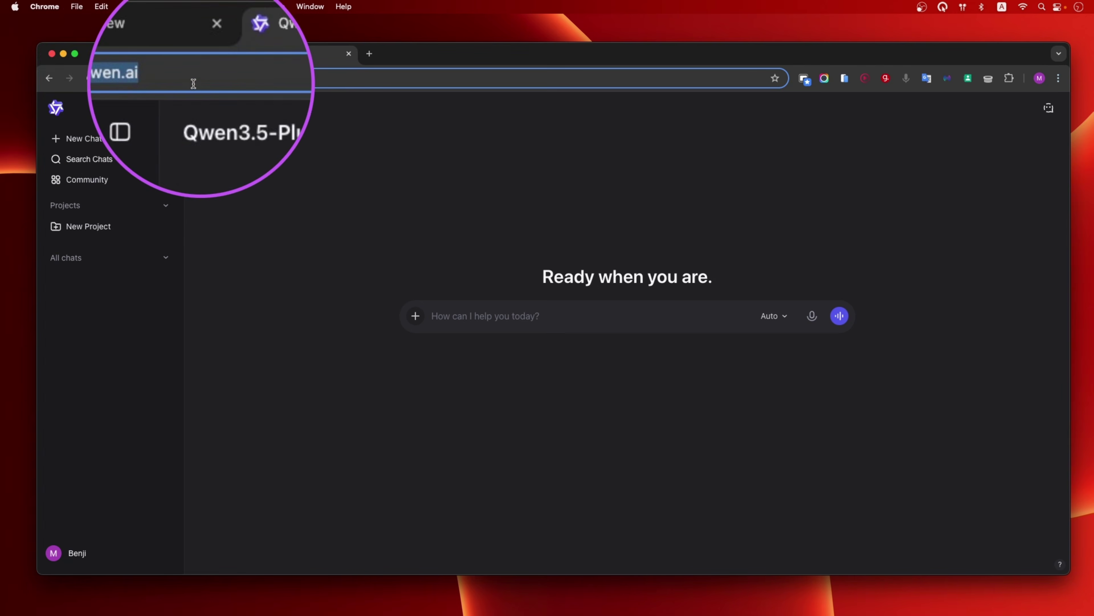
click(214, 204)
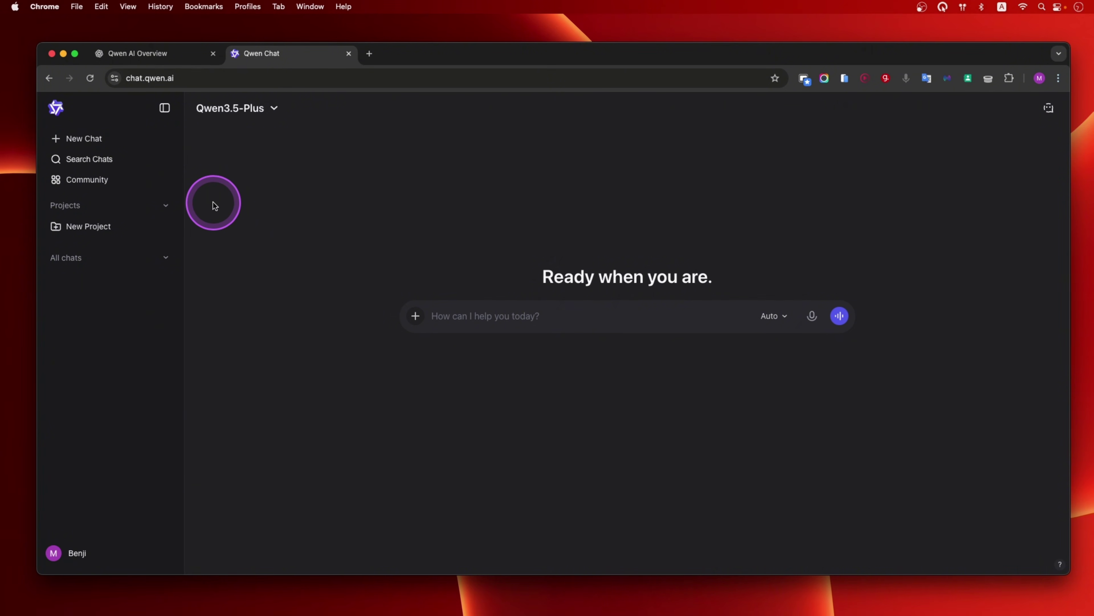
click(109, 142)
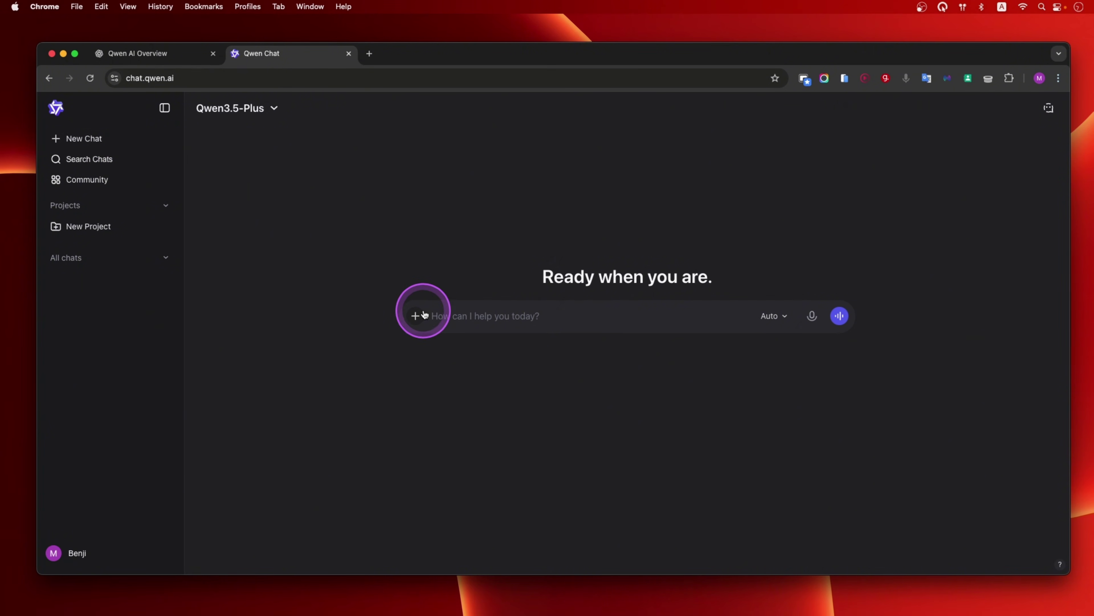
Turn on Create Image mode for the new chat and set the aspect ratio to 9:16
click(416, 316)
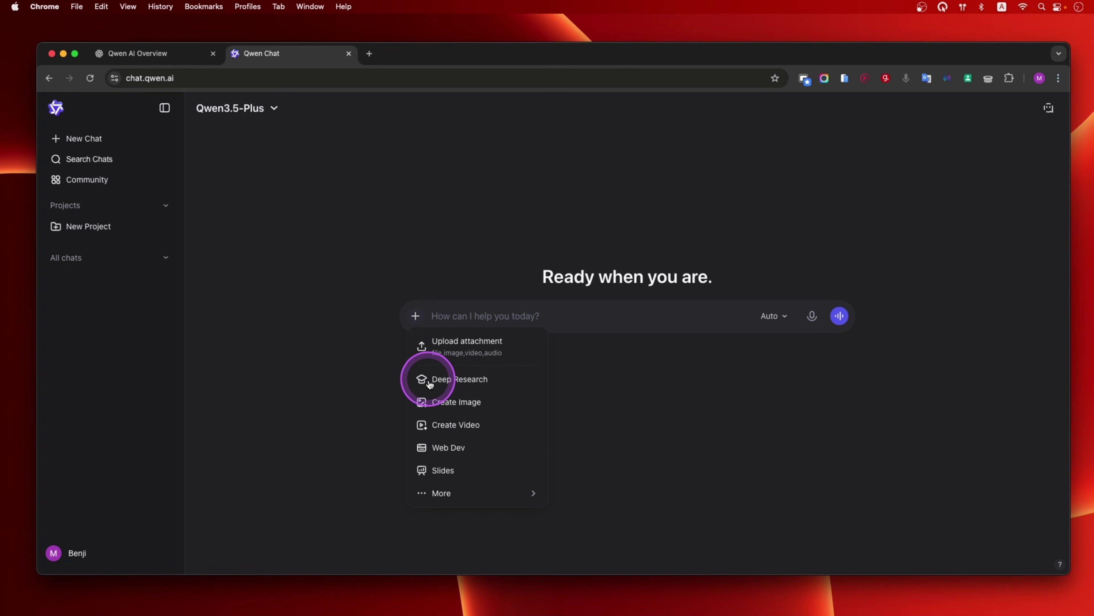
click(448, 403)
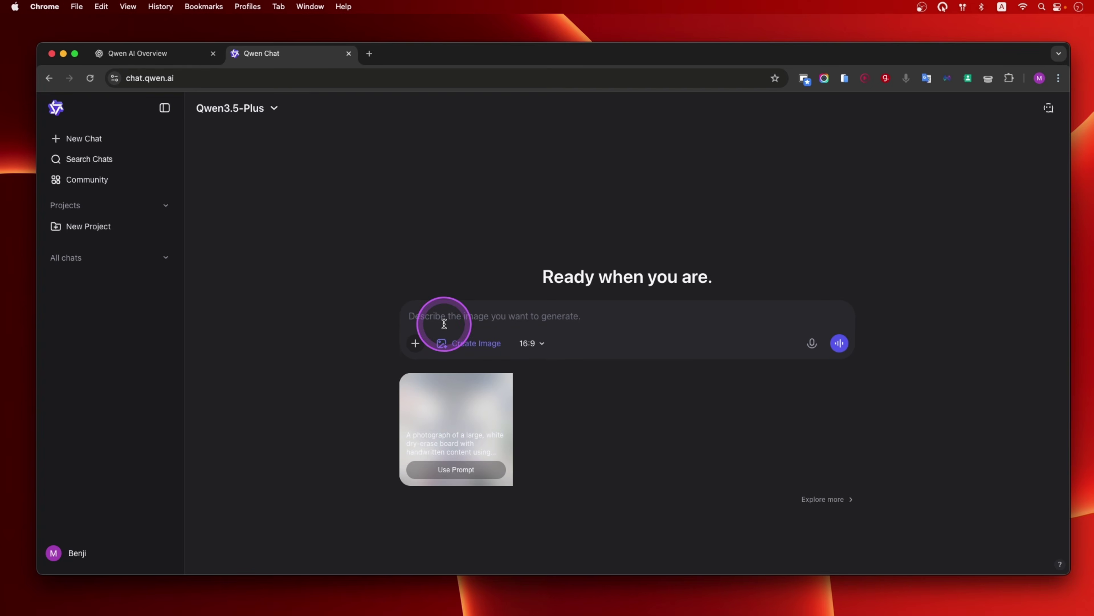
click(534, 343)
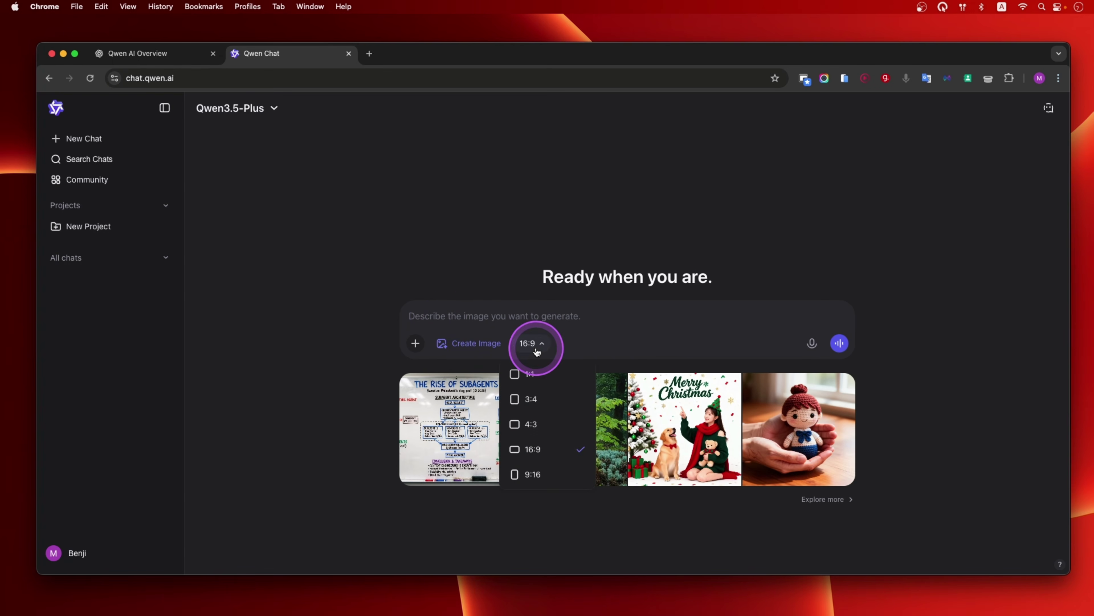
click(474, 316)
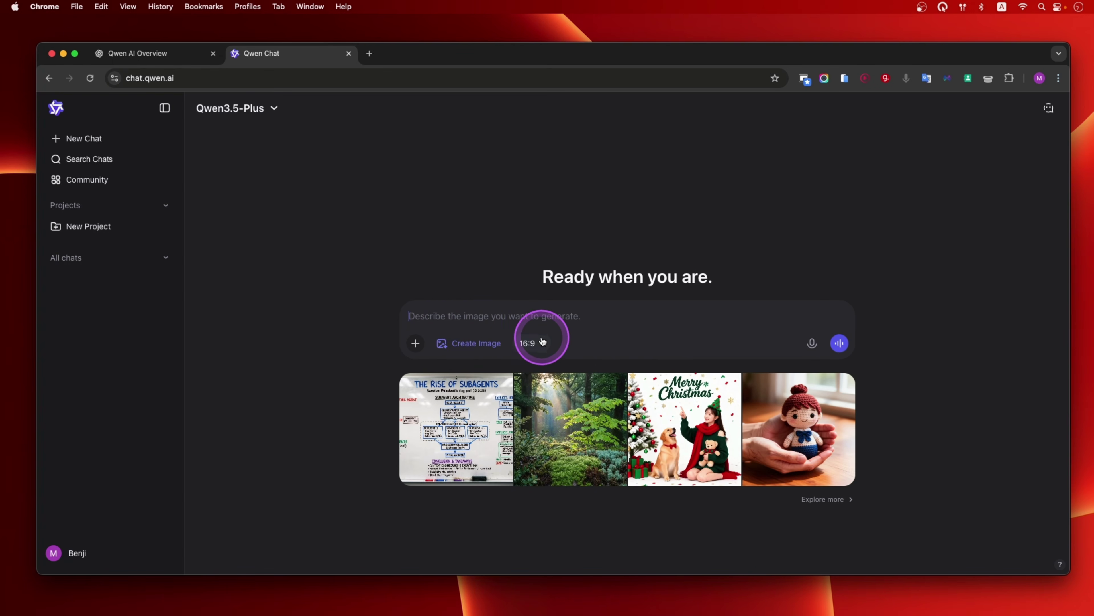
click(533, 345)
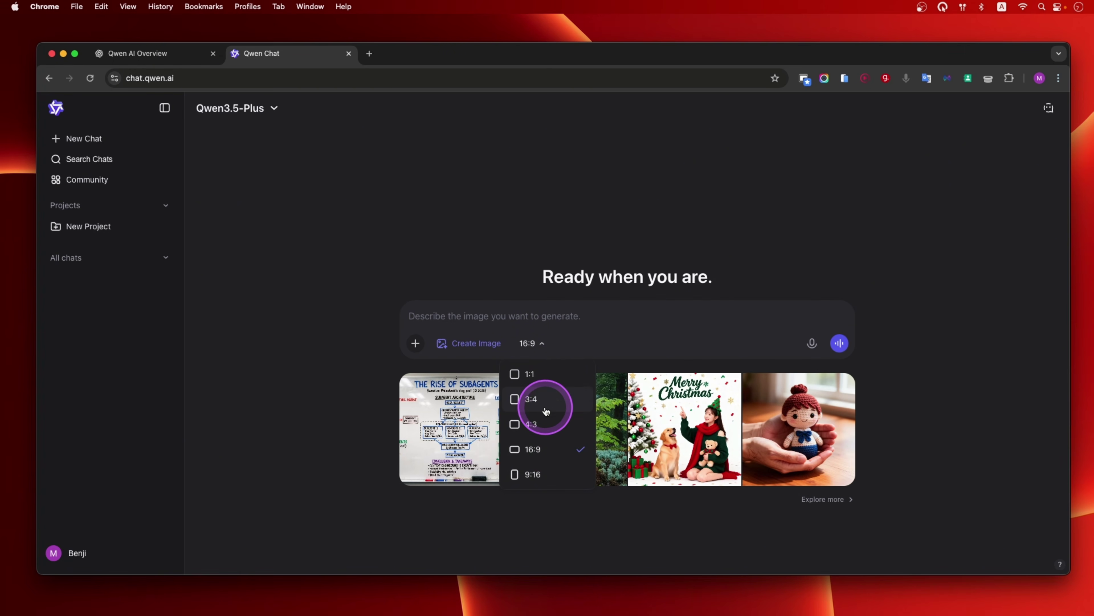
click(547, 480)
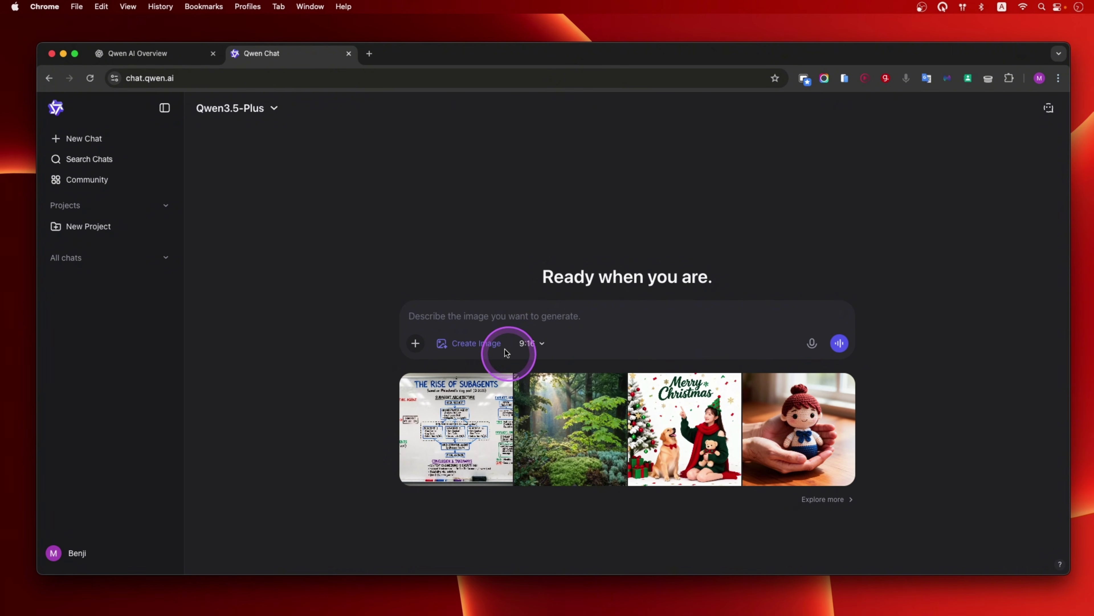
Generate an image from the prompt starting "Marie Curie imagined as a modern medical researcher working inside a futuristic biomedical laboratory"
click(474, 318)
text(Marie Curie imagined as a modern medical researcher working inside a futuristic biomedical laboratory, wearing a modern lab coat with glowing scientific instruments and DNA holograms around her, analyzing advanced cancer research data on transparent screens, calm intelligent expression, sterile white and blue laboratory environment, ultra realistic, cinematic lighting, 8k)
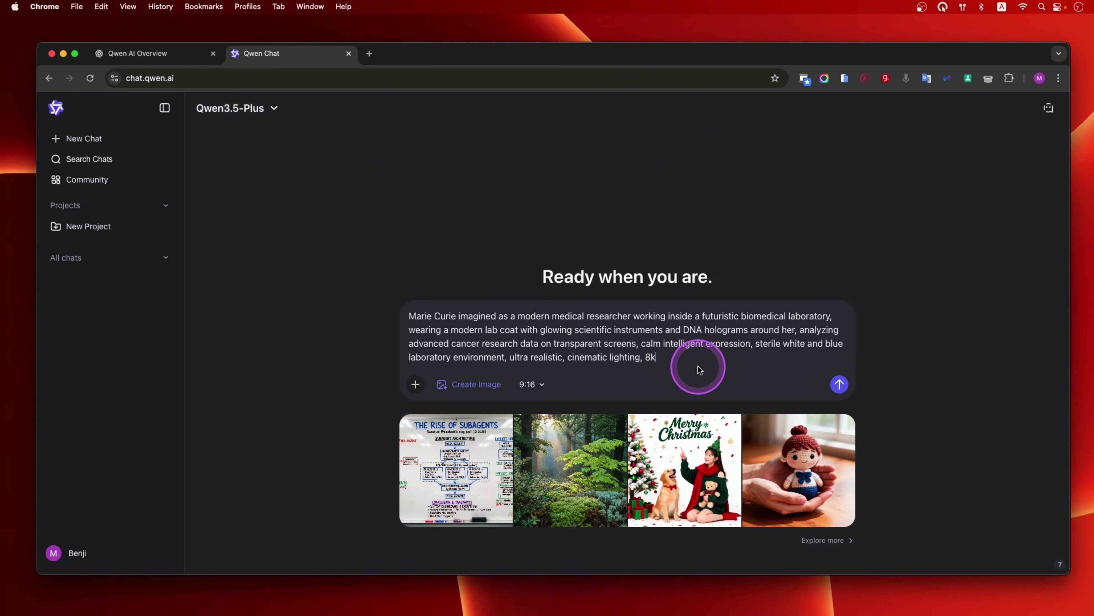
click(841, 384)
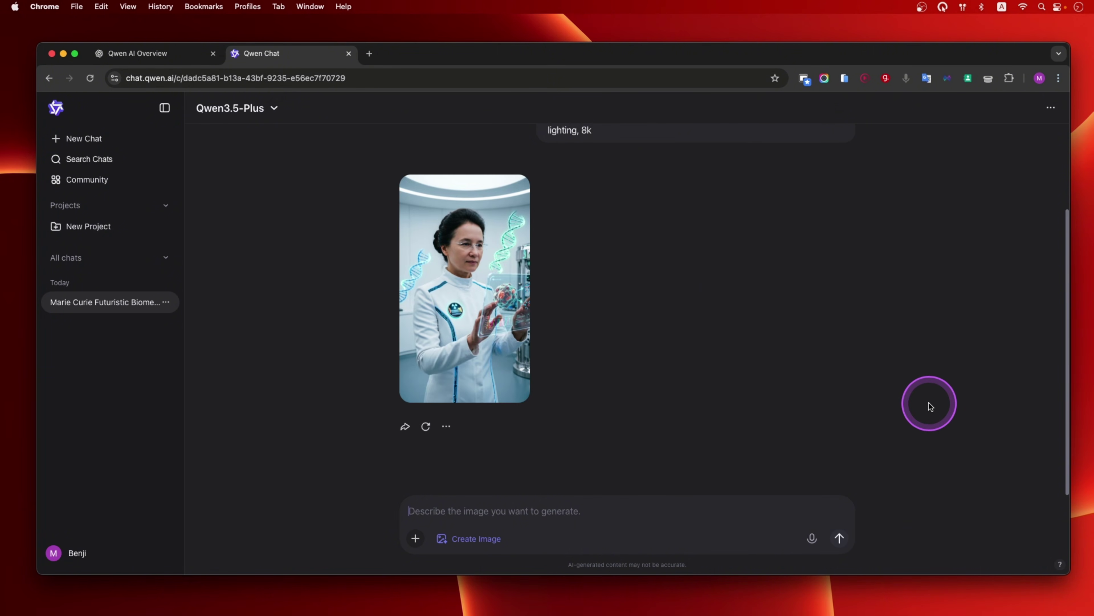
mouse_move(444, 284)
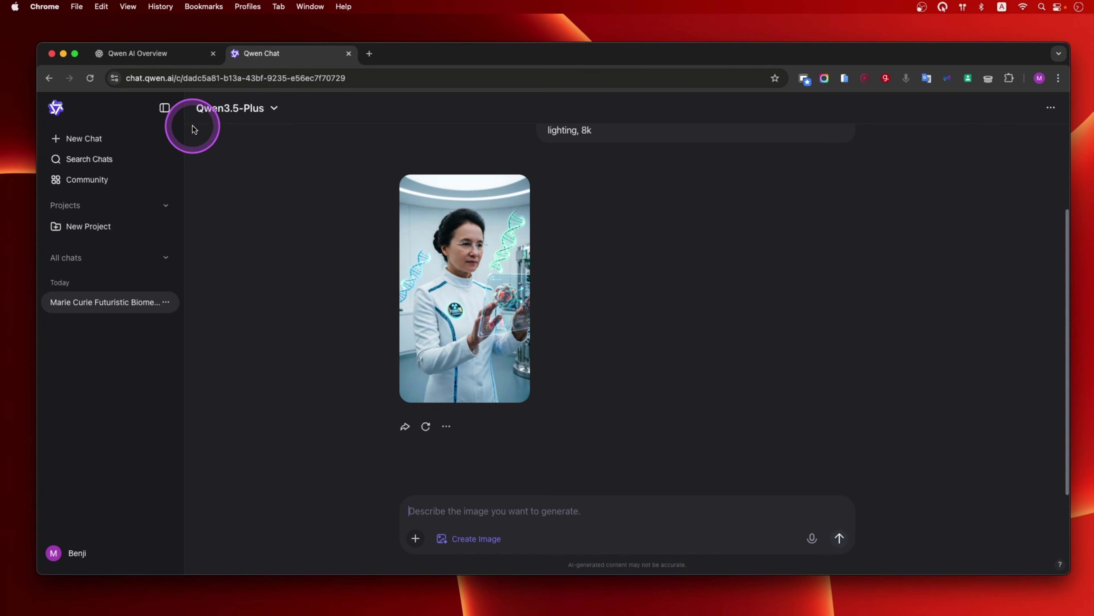
Switch back to the ChatGPT conversation and look over the image prompts for the other historical figures
click(160, 52)
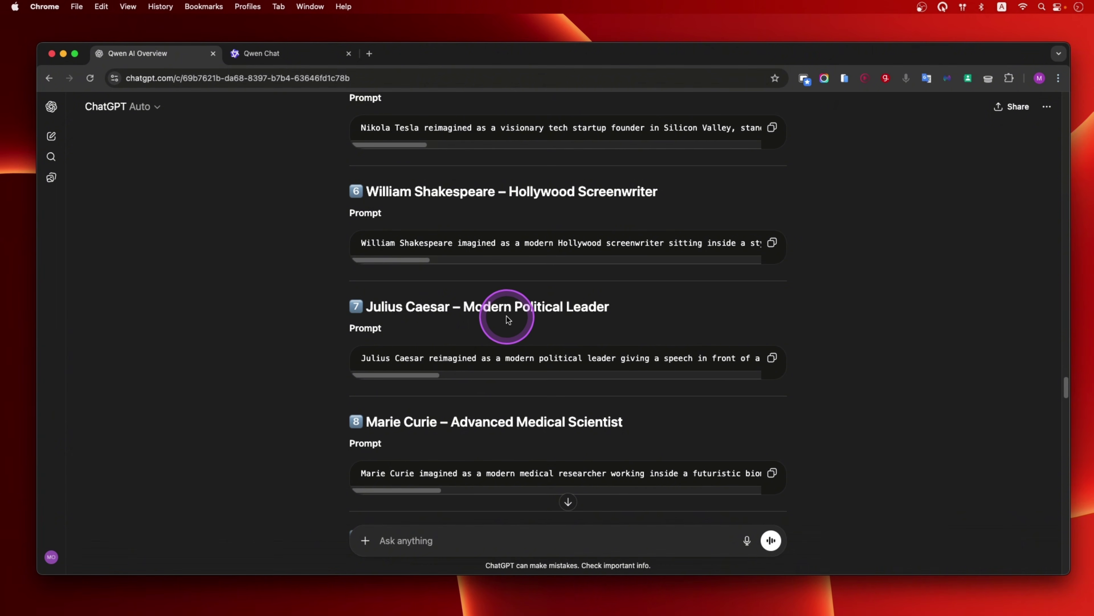
scroll(502, 321, up, 2)
scroll(505, 330, up, 4)
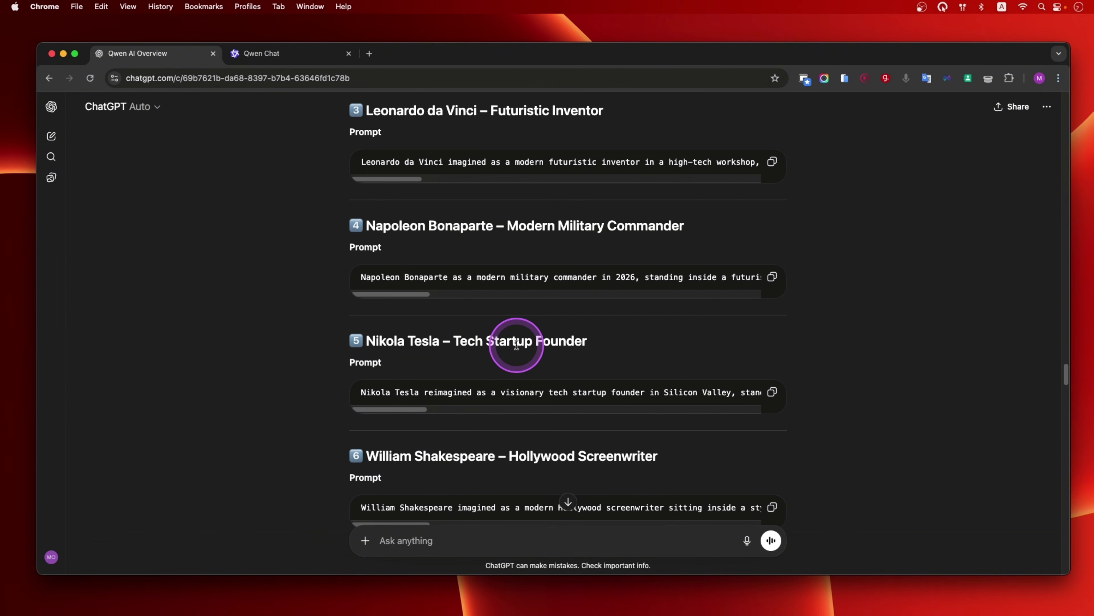
scroll(505, 337, down, 4)
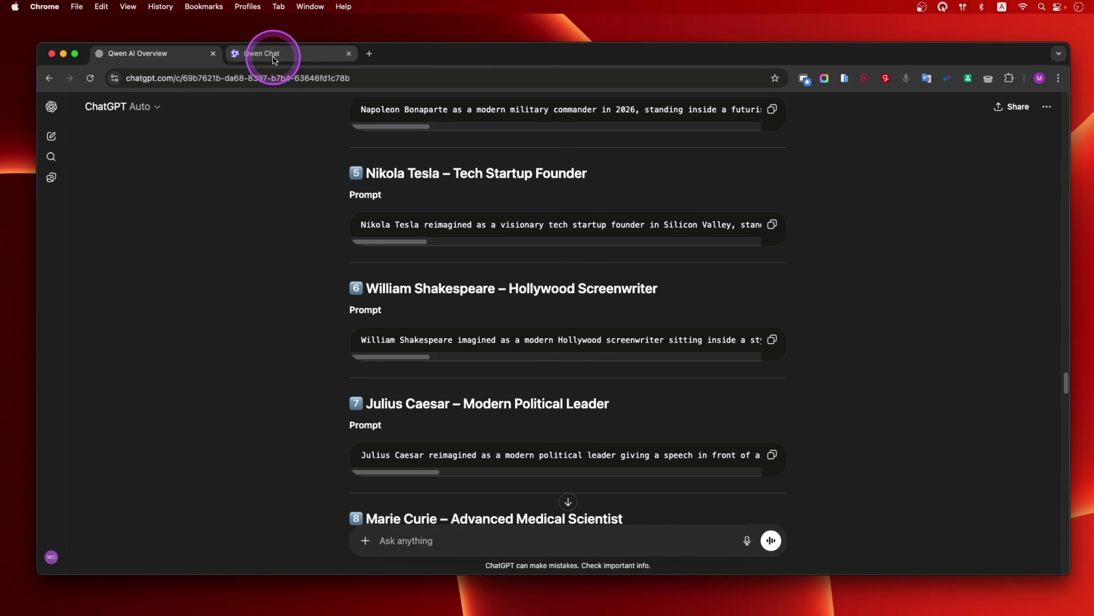
Return to Qwen Chat, dismiss the split view tip and start a Create Video request from the Marie Curie image
click(272, 57)
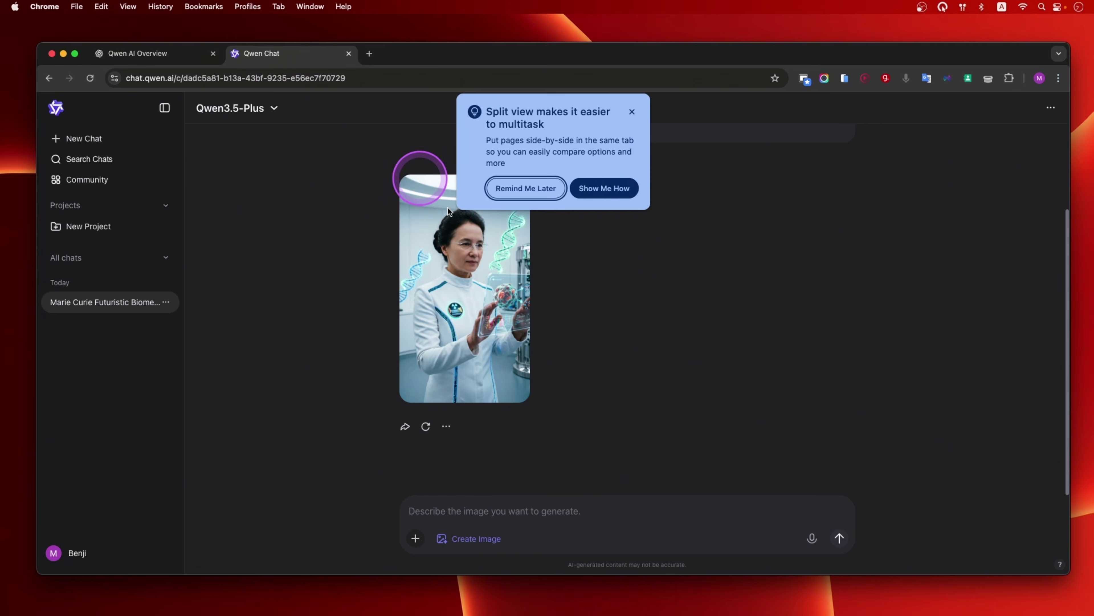
click(632, 112)
mouse_move(445, 392)
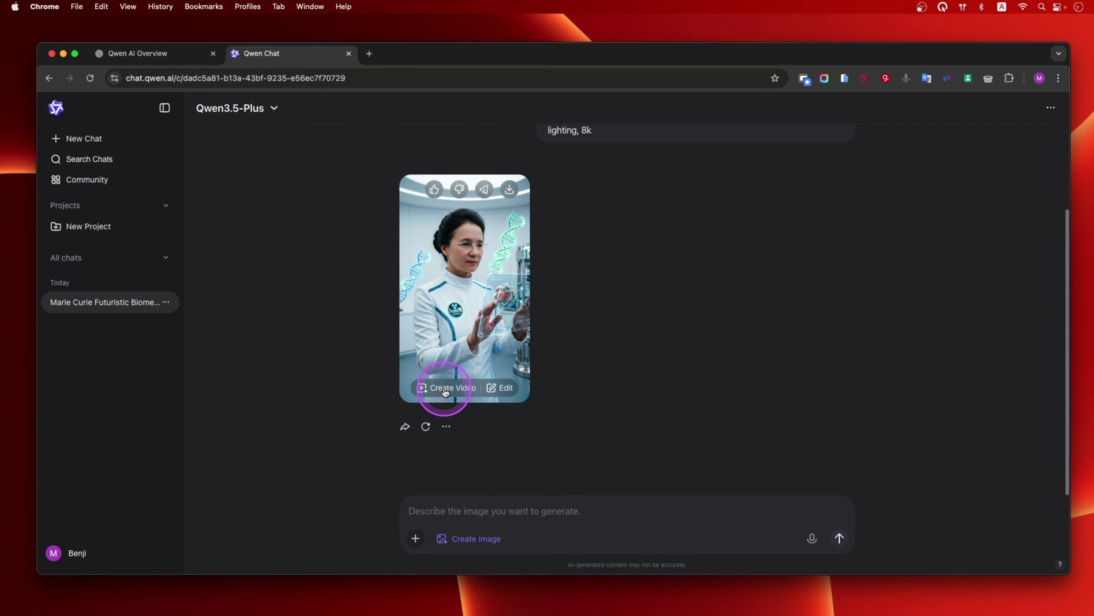
click(446, 393)
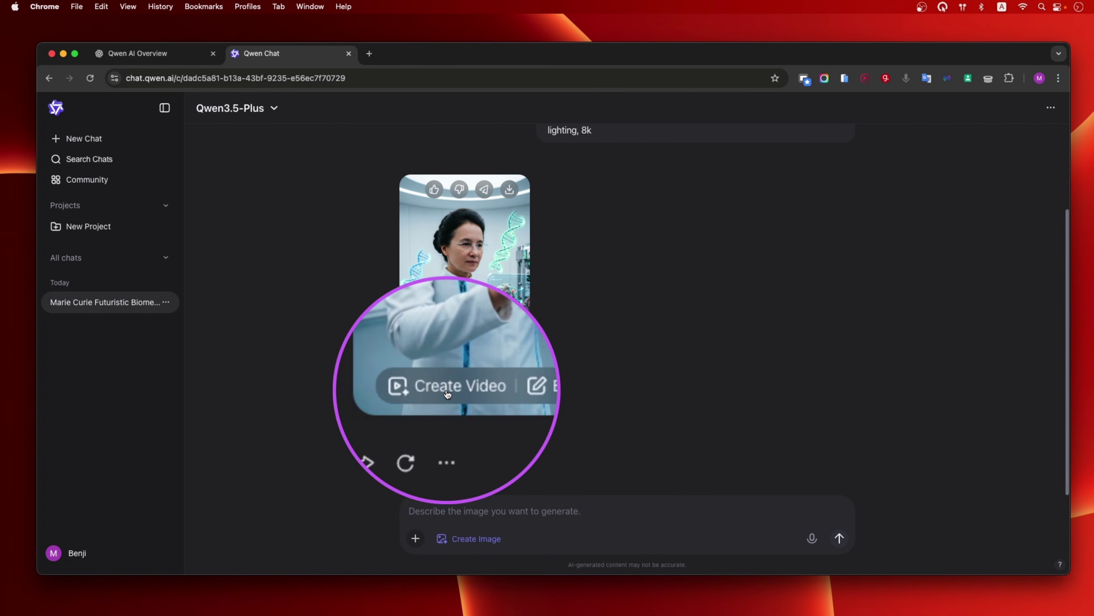
click(460, 393)
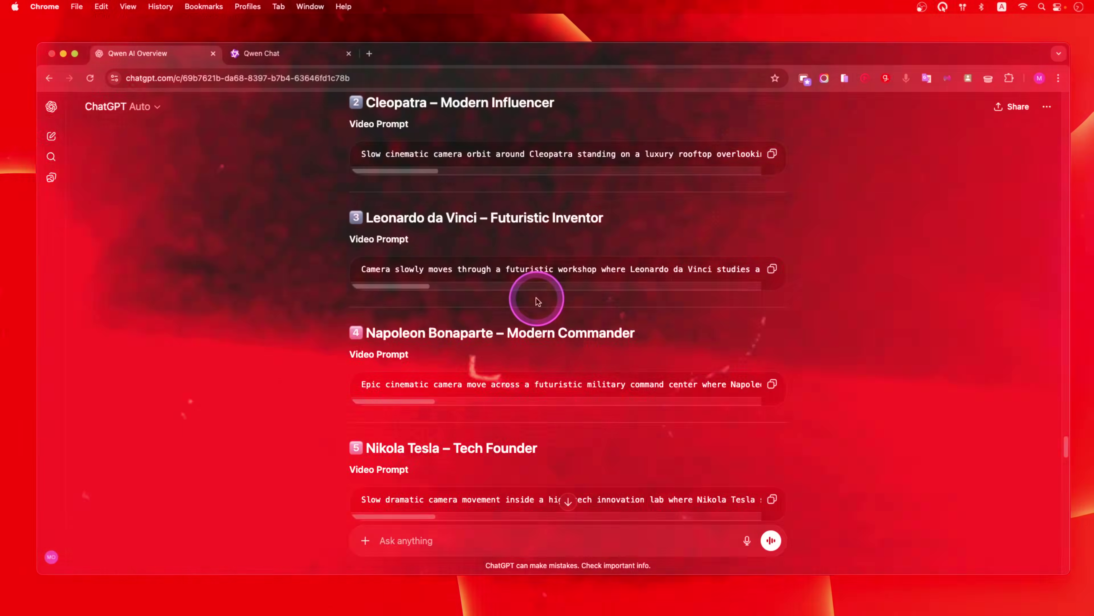
Copy the video prompt under "Marie Curie – Advanced Scientist" from the ChatGPT conversation
scroll(536, 297, down, 5)
scroll(537, 300, down, 5)
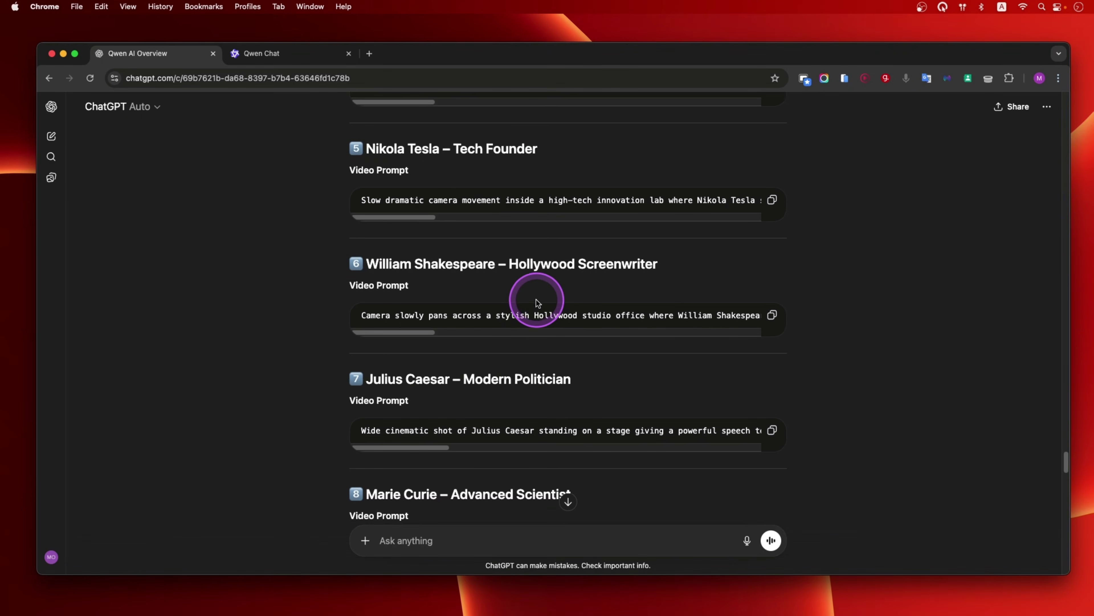
scroll(536, 301, down, 2)
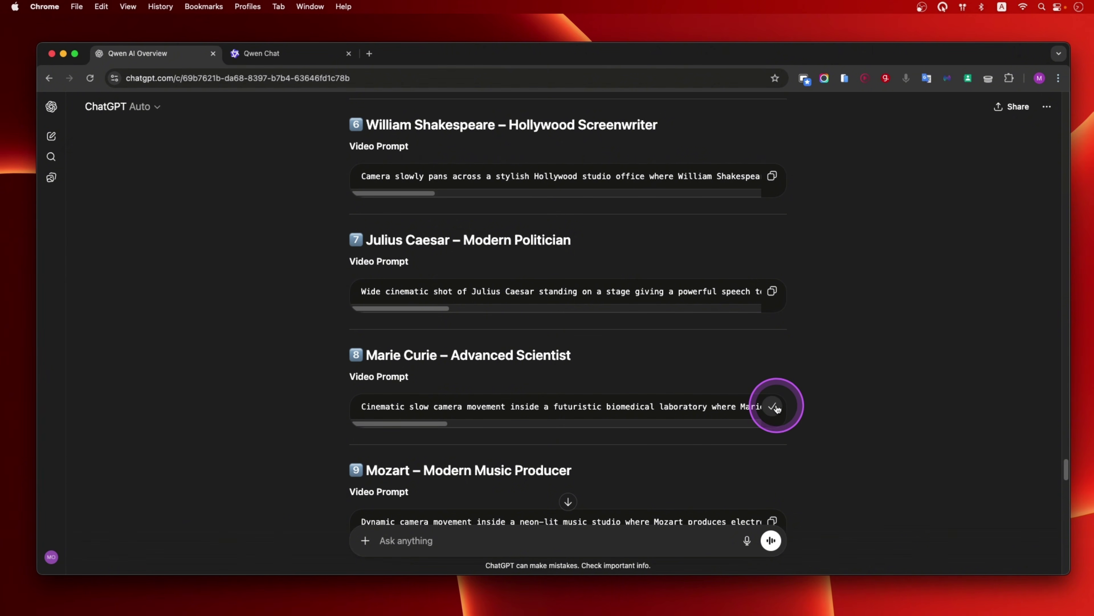
In Qwen Chat, generate the video with the copied prompt starting "Cinematic slow camera movement inside a futuristic biomedical laboratory where Marie Curie studies glowing DNA holograms"
click(253, 52)
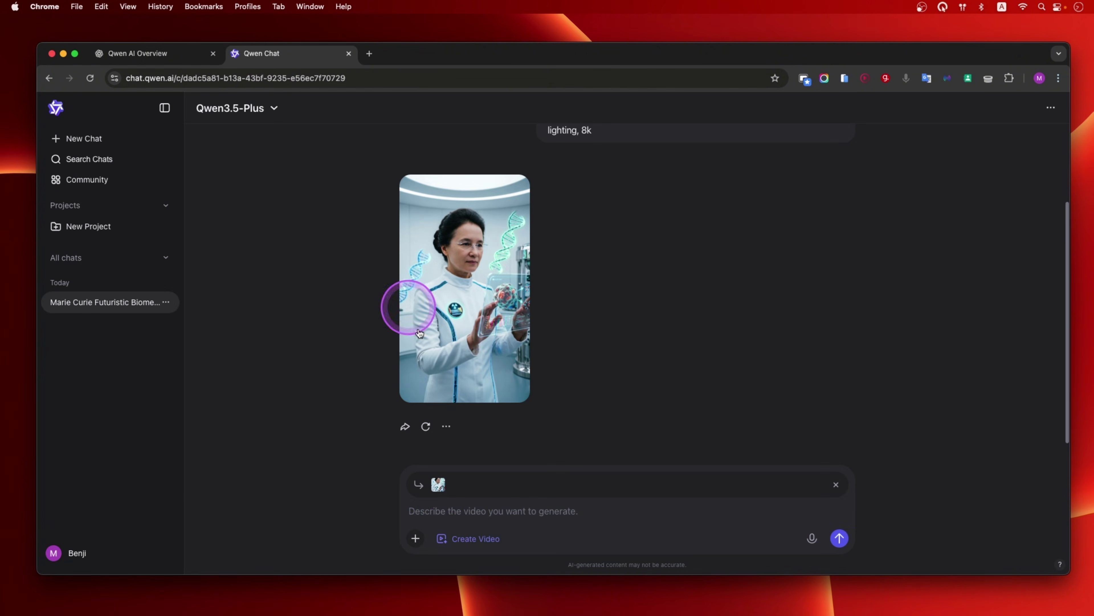
click(445, 512)
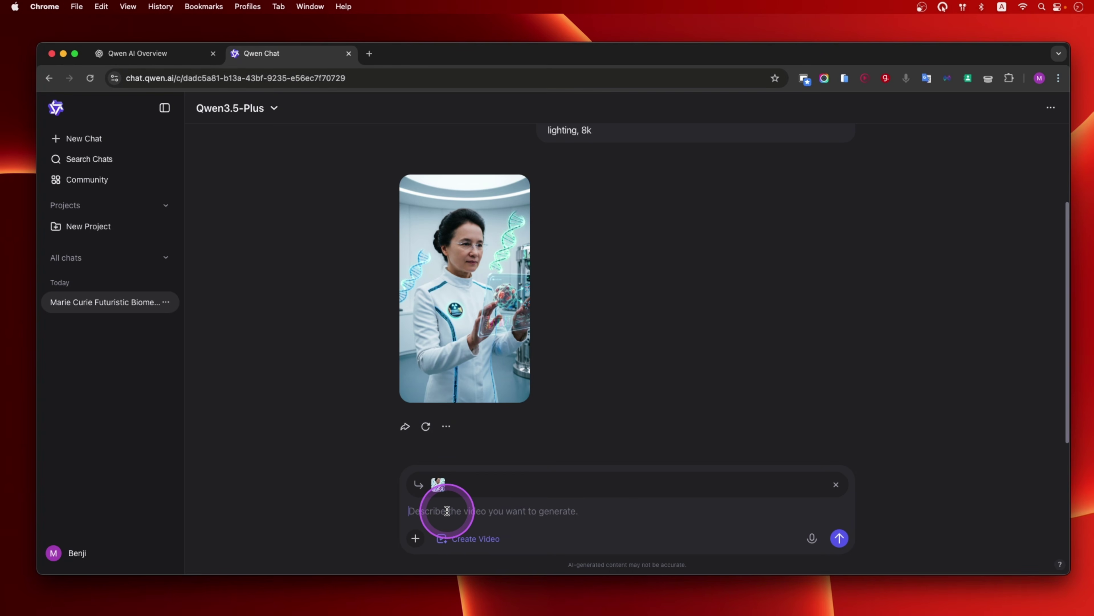
text(Cinematic slow camera movement inside a futuristic biomedical laboratory where Marie Curie studies glowing DNA holograms and advanced medical data screens. Scientific equipment lights softly glow around the lab. She carefully analyzes research results while digital molecules rotate in the air. Calm, focused atmosphere with clean futuristic lighting.)
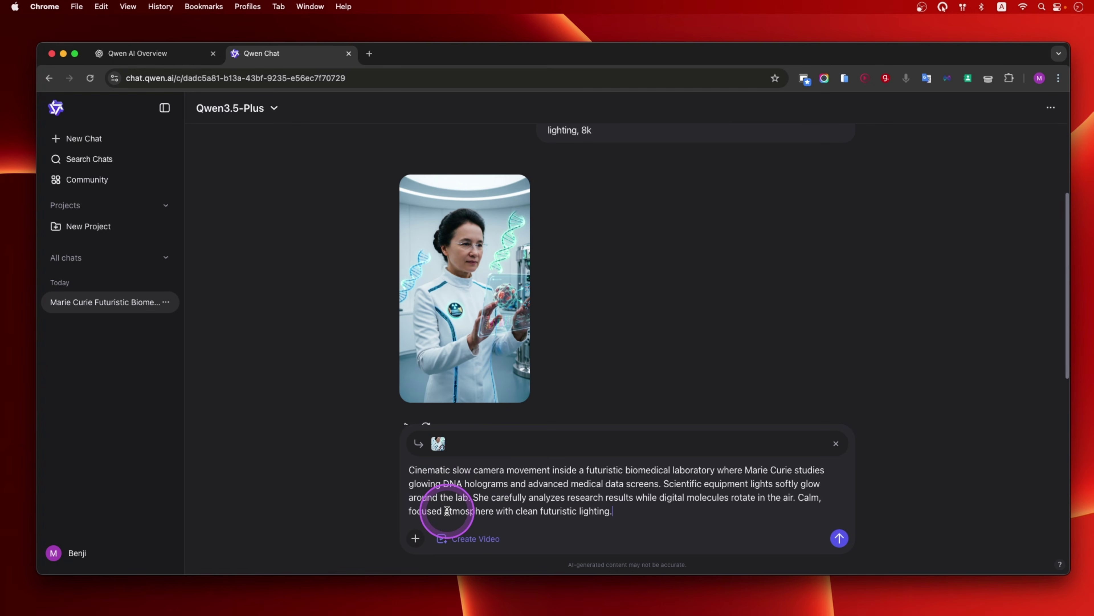
click(839, 538)
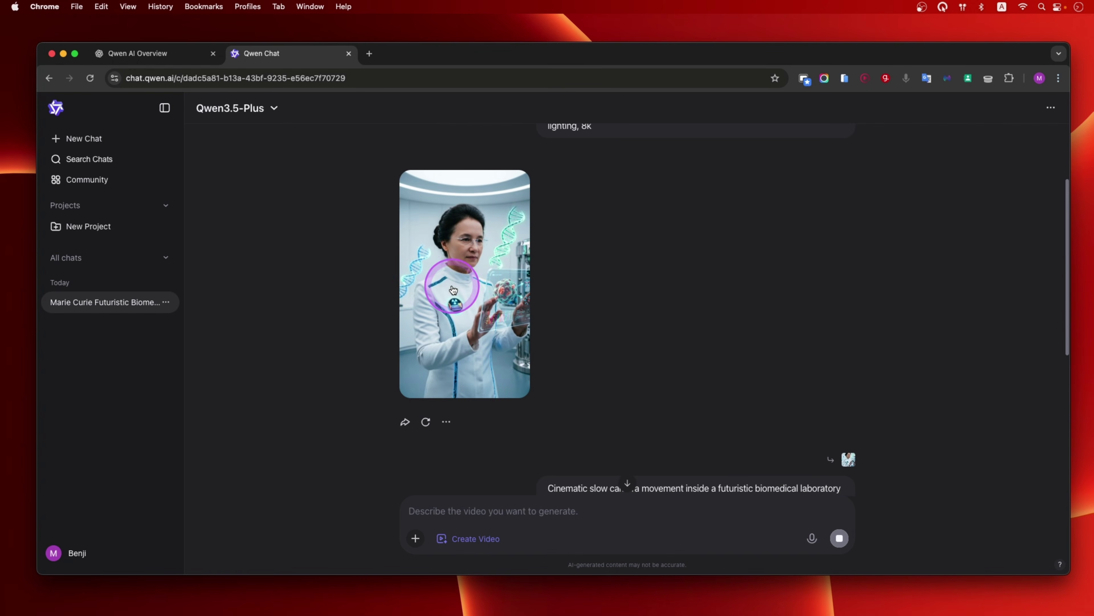
View the Marie Curie image enlarged, then play the generated video and close both previews
click(468, 294)
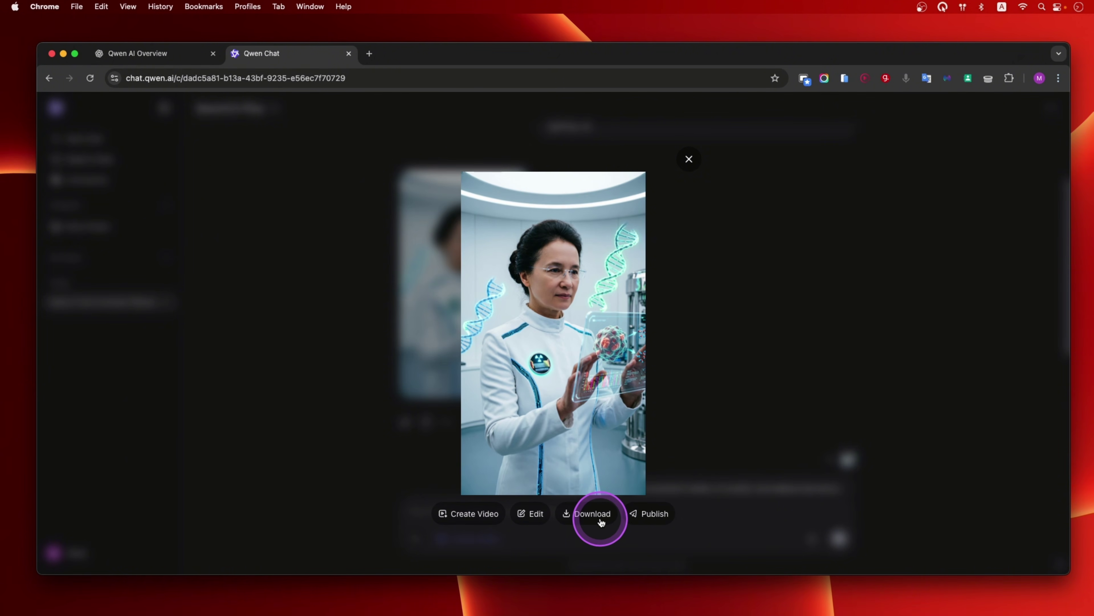
click(690, 159)
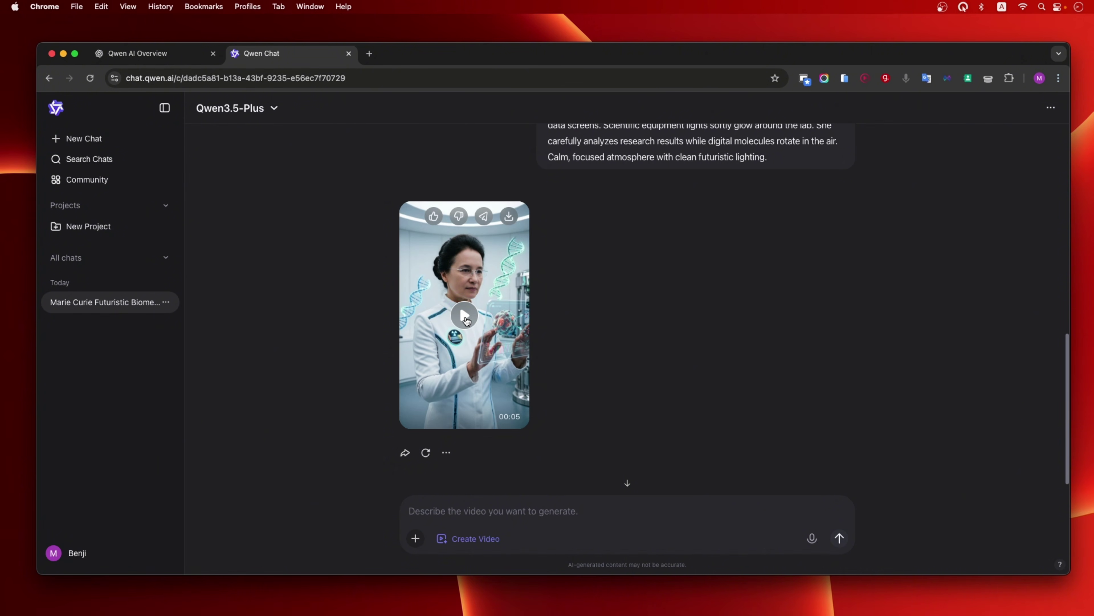
click(466, 318)
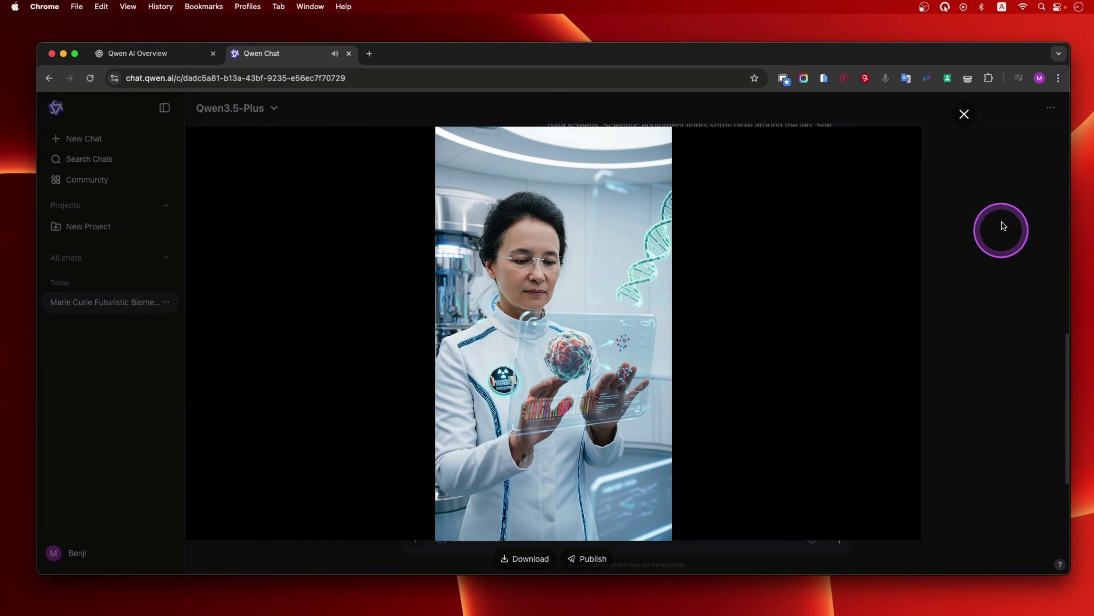
click(964, 114)
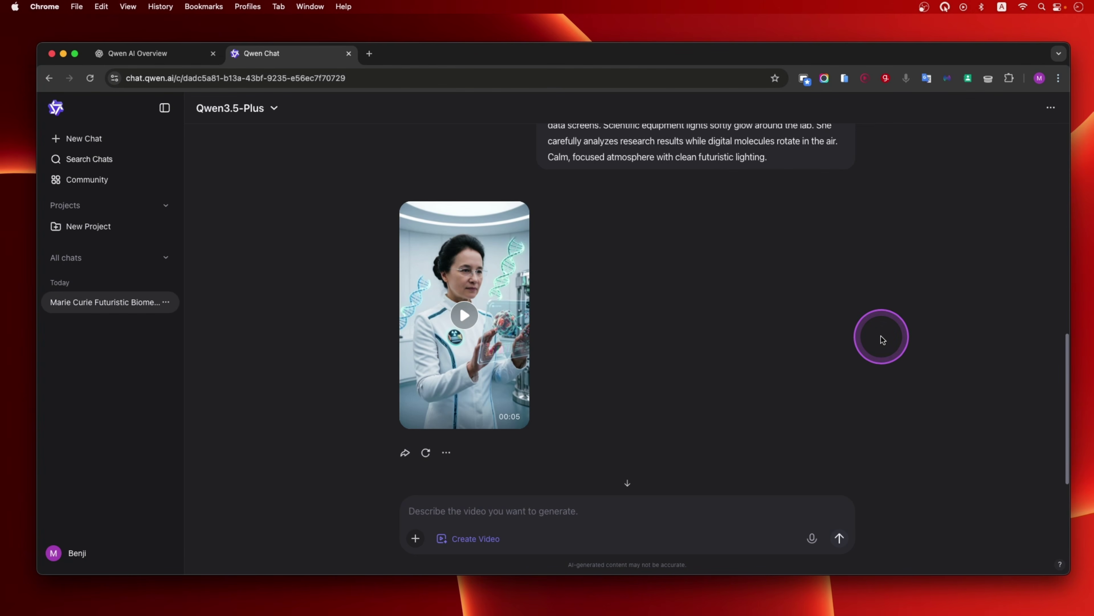
mouse_move(515, 410)
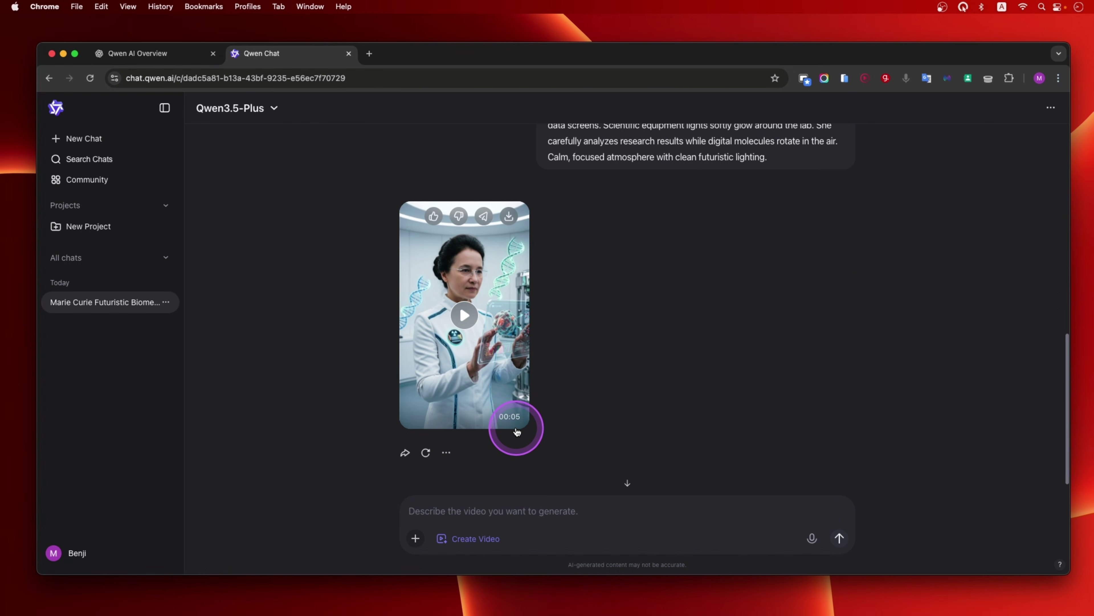
click(466, 321)
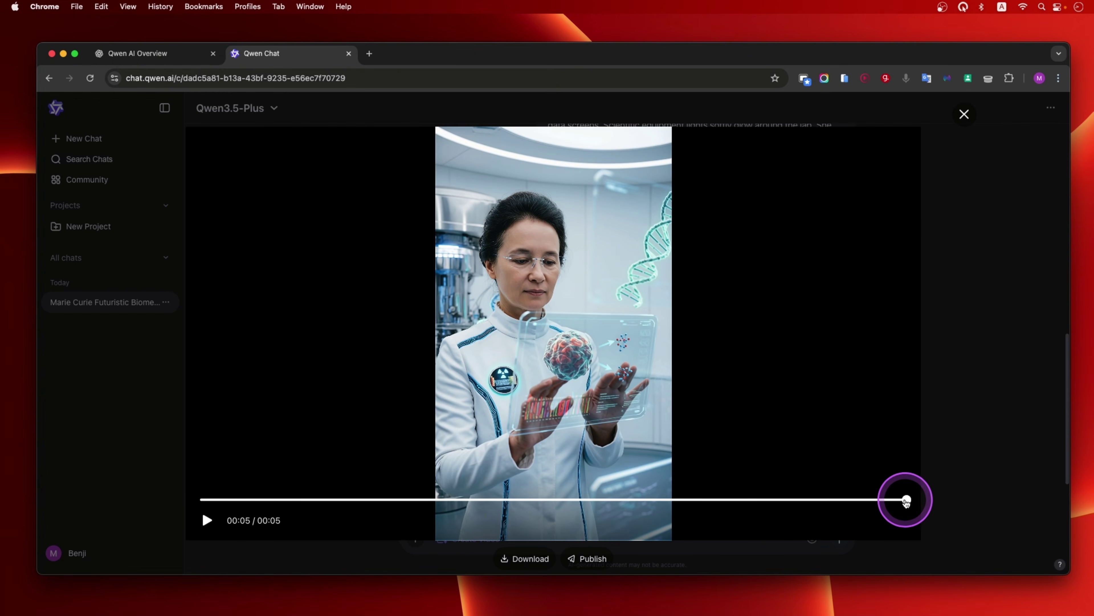
click(817, 499)
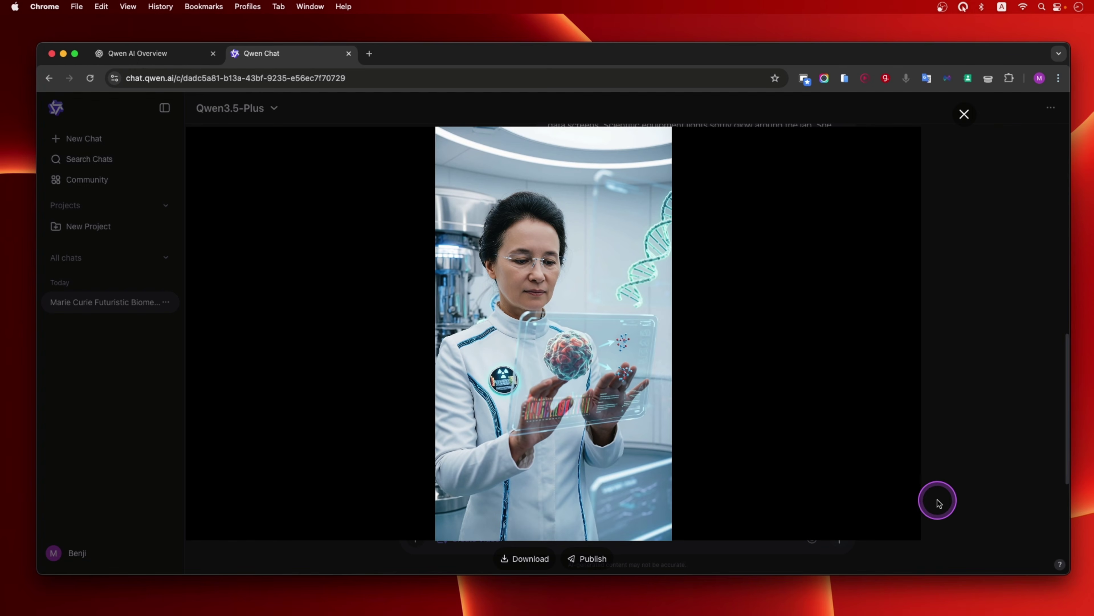
click(928, 504)
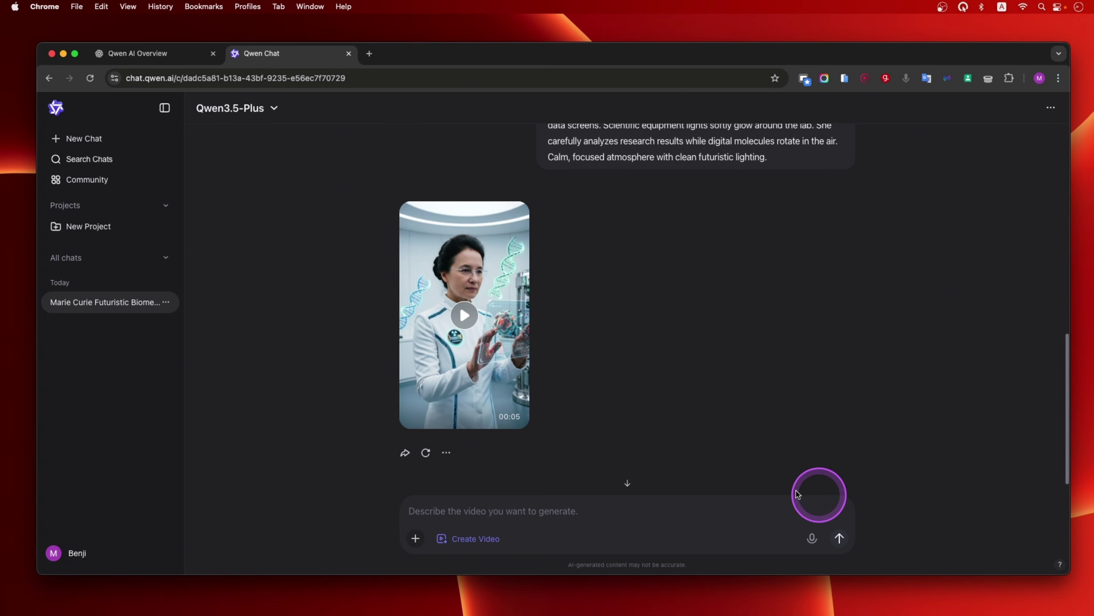
Reopen the Marie Curie video, move playback close to its end at 00:04 and open the options for that frame
click(456, 319)
click(896, 500)
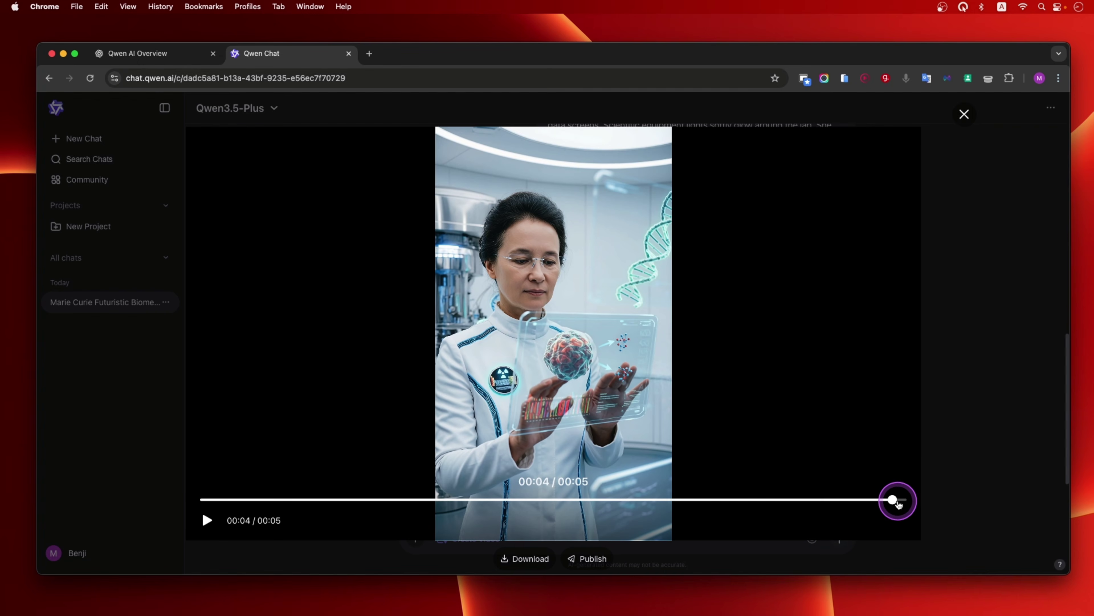
right_click(566, 309)
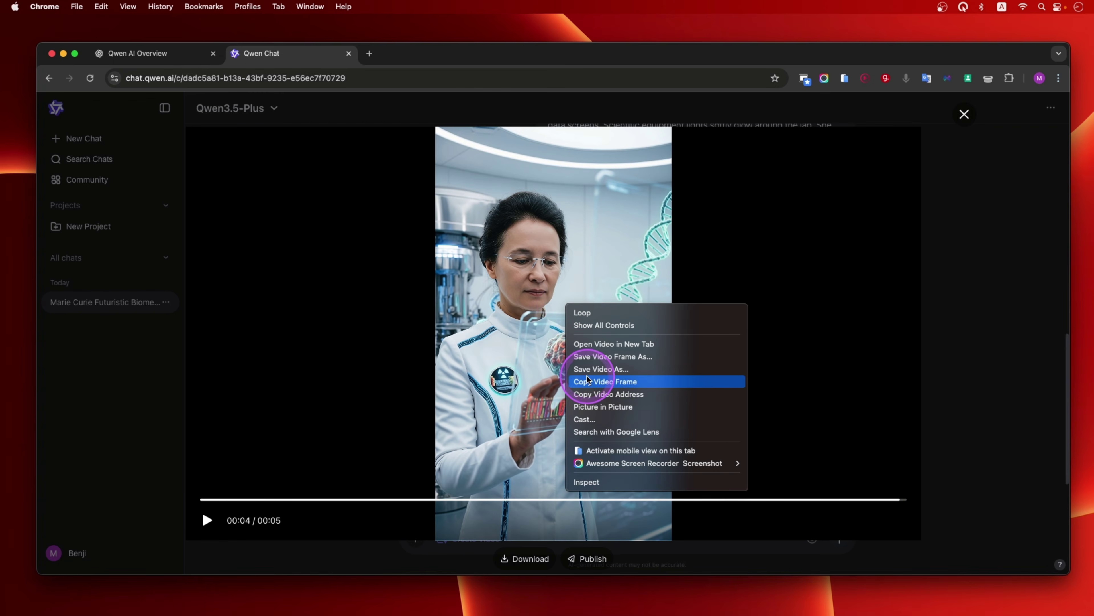